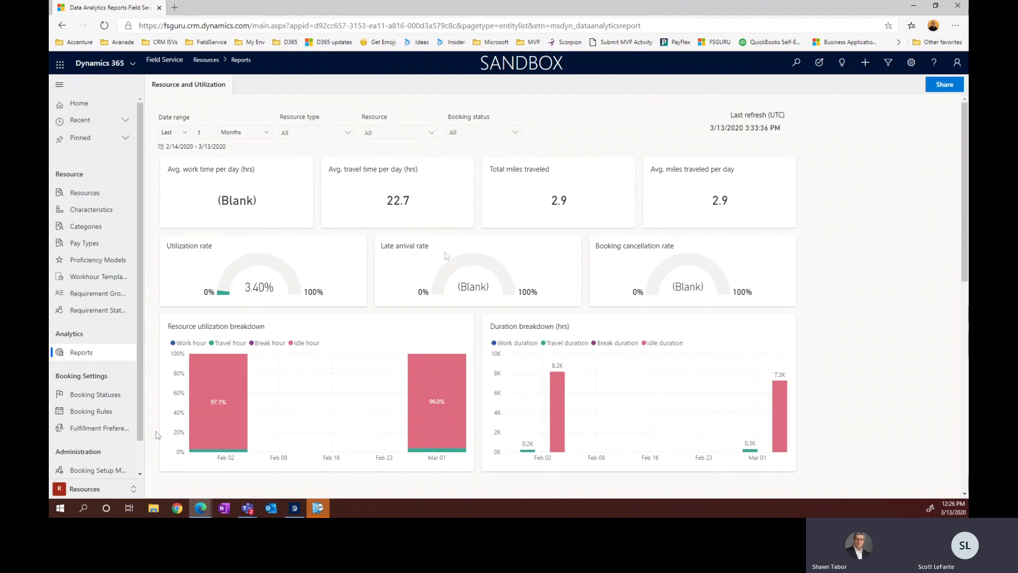
{"action": "left_click", "coordinate": [412, 138]}
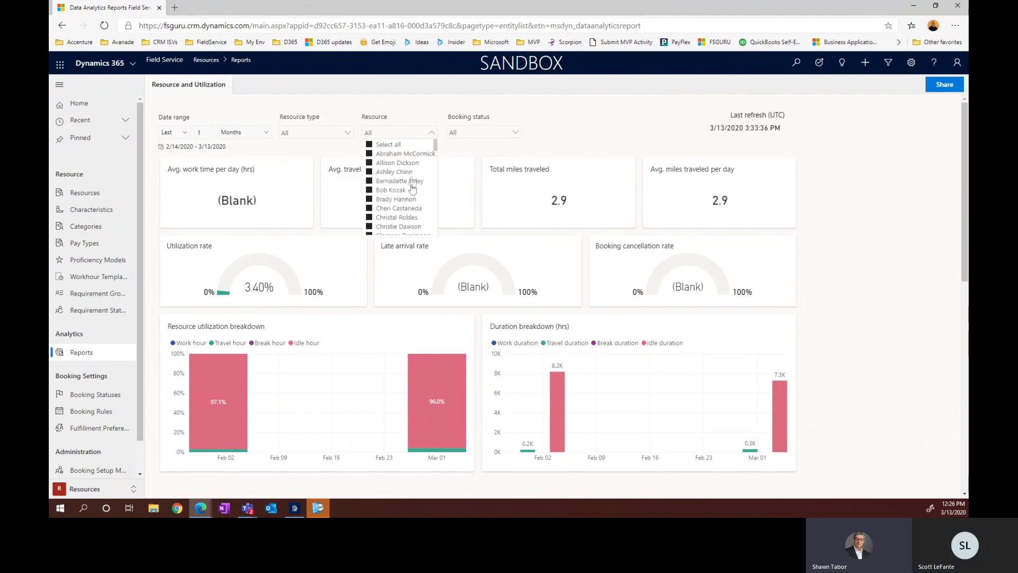
{"action": "left_click", "coordinate": [207, 135]}
{"action": "left_click", "coordinate": [185, 139]}
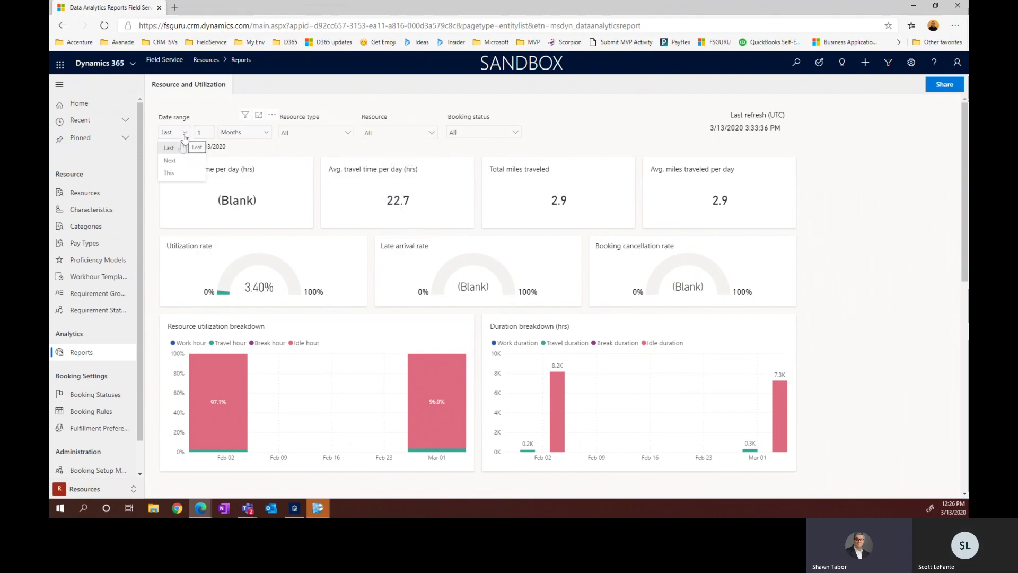
{"action": "left_click", "coordinate": [184, 136]}
{"action": "left_click", "coordinate": [181, 154]}
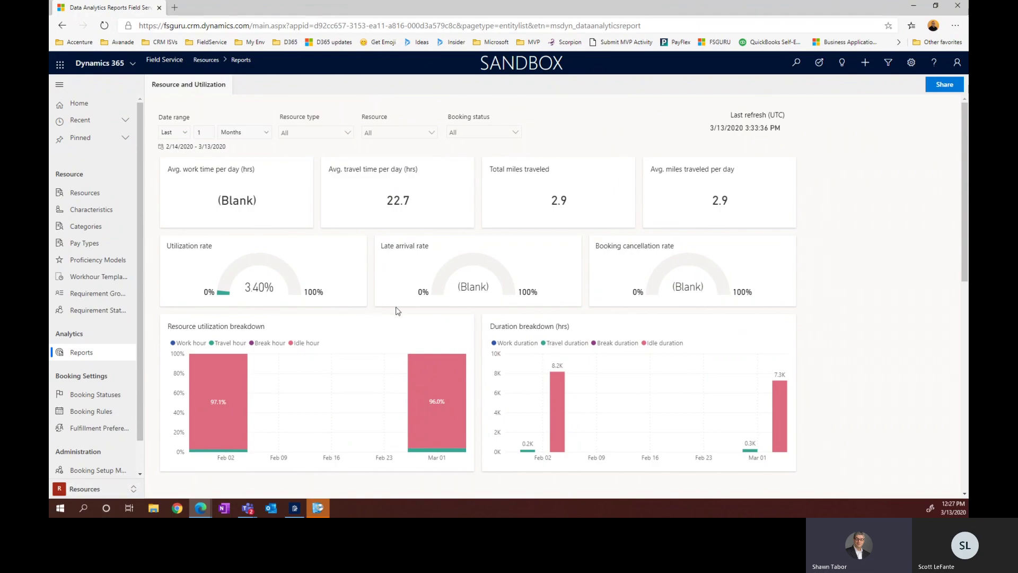
Step: View the Resource utilization breakdown chart in focus mode and return to the report
{"action": "mouse_move", "coordinate": [422, 399]}
{"action": "left_click", "coordinate": [449, 327]}
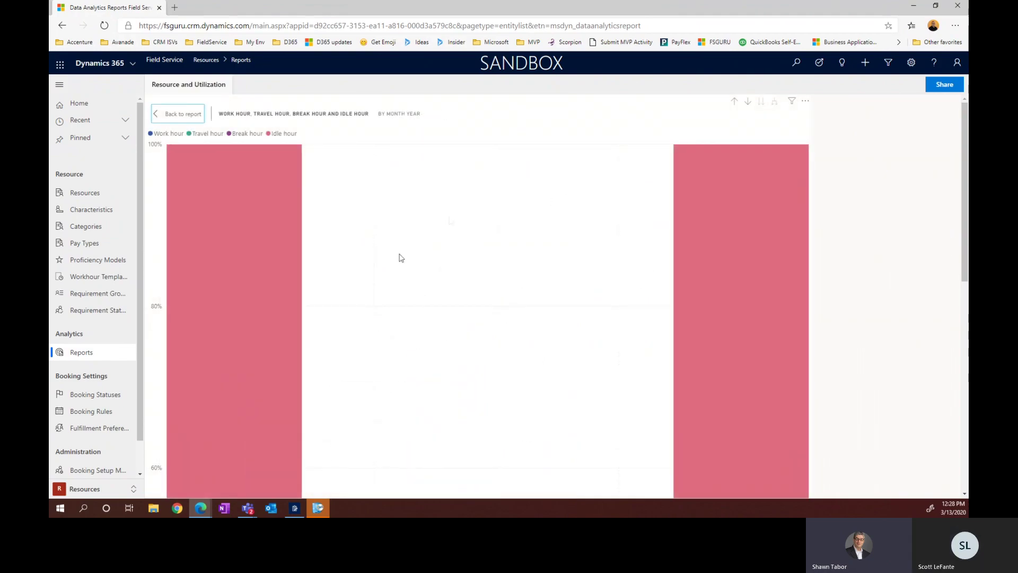
{"action": "left_click", "coordinate": [156, 121]}
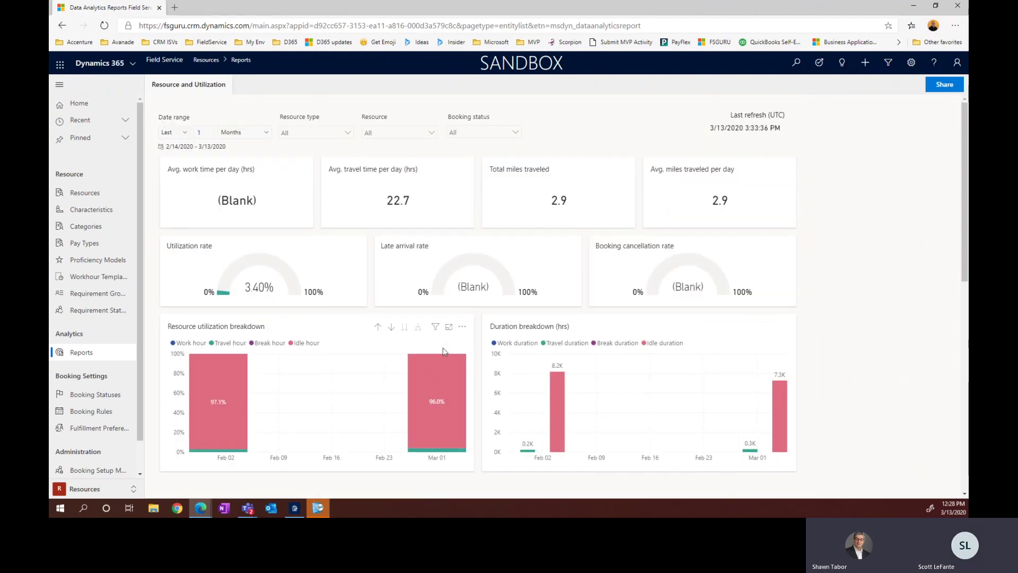
Step: Spotlight the Resource utilization breakdown chart on the report page
{"action": "left_click", "coordinate": [461, 327]}
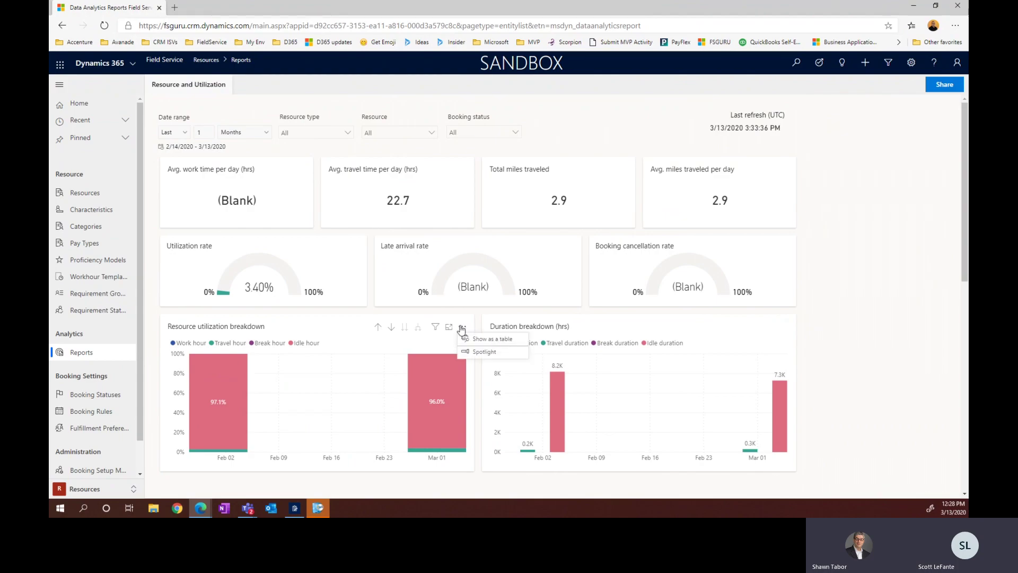
{"action": "left_click", "coordinate": [482, 355]}
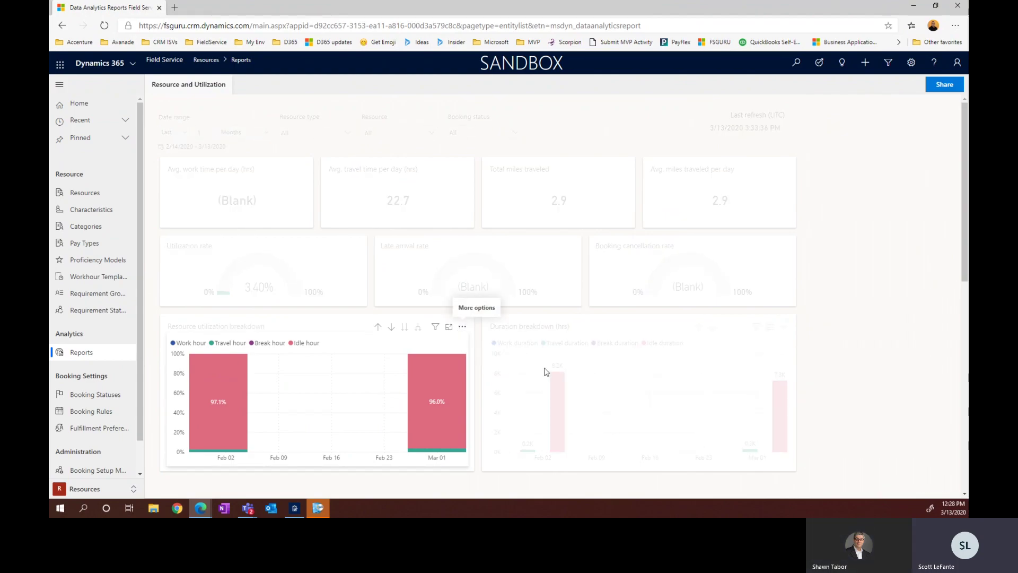
{"action": "scroll", "coordinate": [548, 371], "scroll_direction": "down", "scroll_amount": 1}
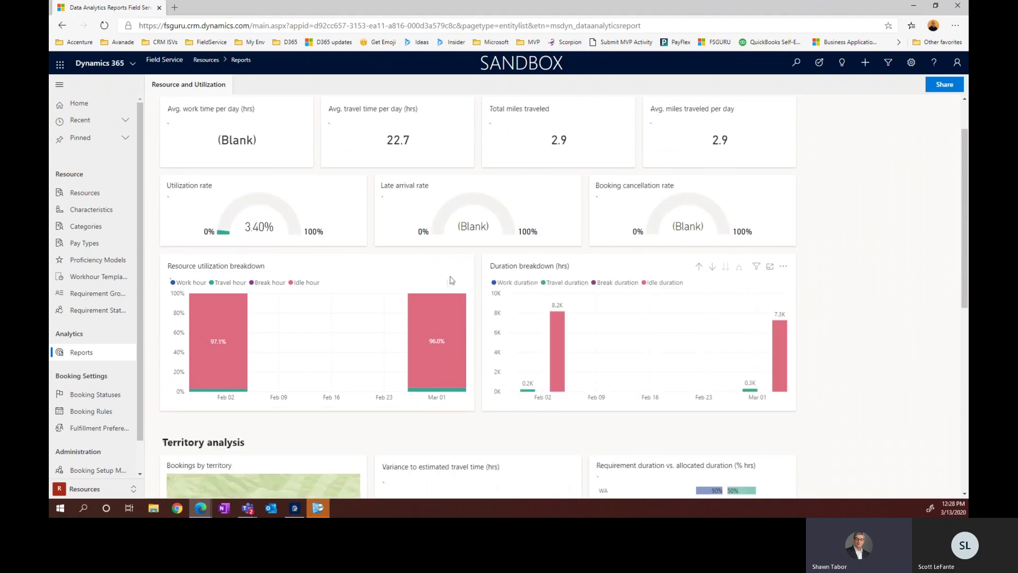
Step: Spotlight the Duration breakdown (hrs) chart and turn its spotlight off again
{"action": "left_click", "coordinate": [783, 267]}
{"action": "left_click", "coordinate": [767, 291]}
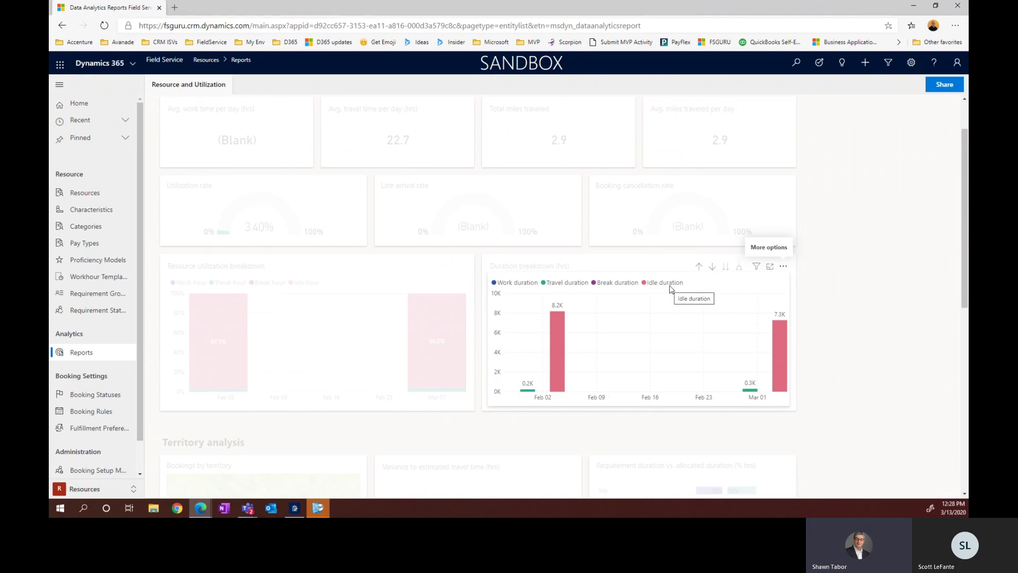
{"action": "scroll", "coordinate": [685, 293], "scroll_direction": "up", "scroll_amount": 1}
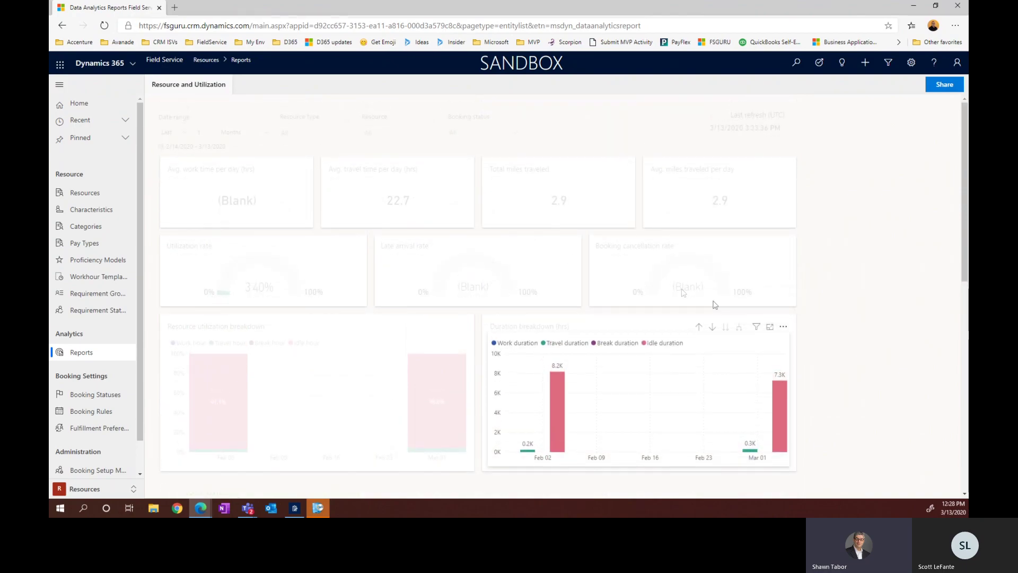
{"action": "left_click", "coordinate": [784, 327]}
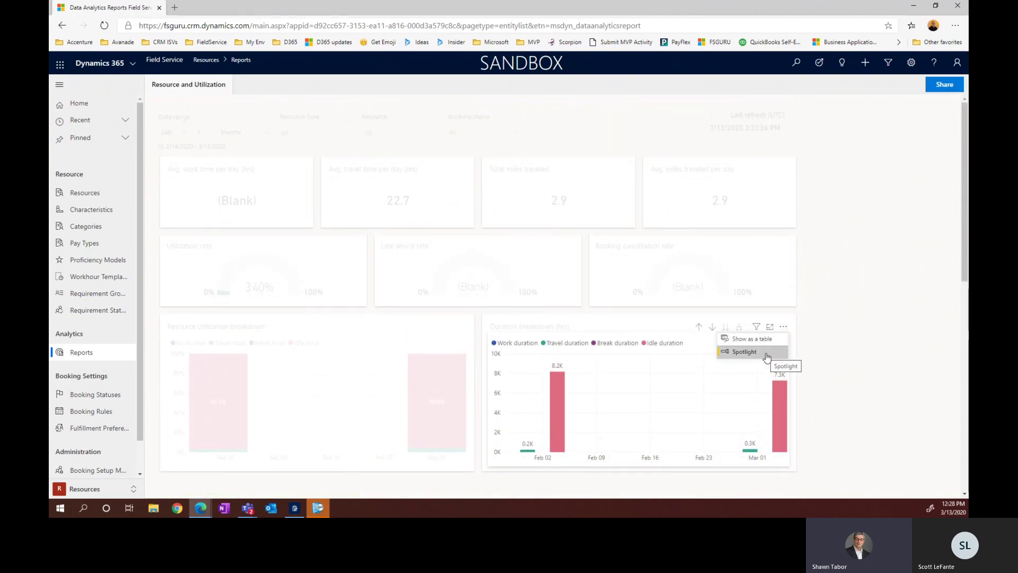
{"action": "left_click", "coordinate": [766, 354]}
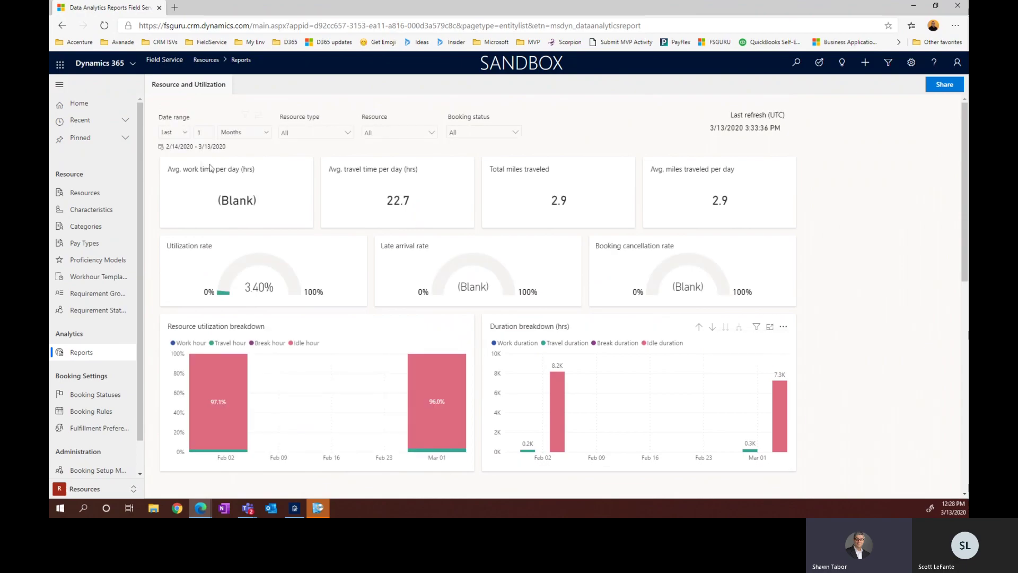
Step: Change the report's date range unit to Years so it covers the last 1 year
{"action": "left_click", "coordinate": [185, 134]}
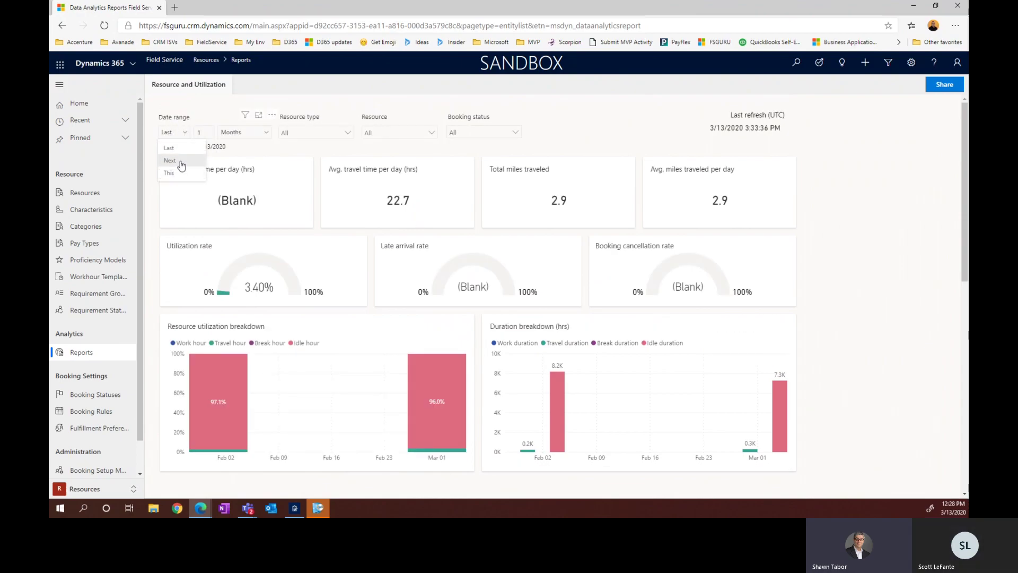
{"action": "left_click", "coordinate": [264, 135]}
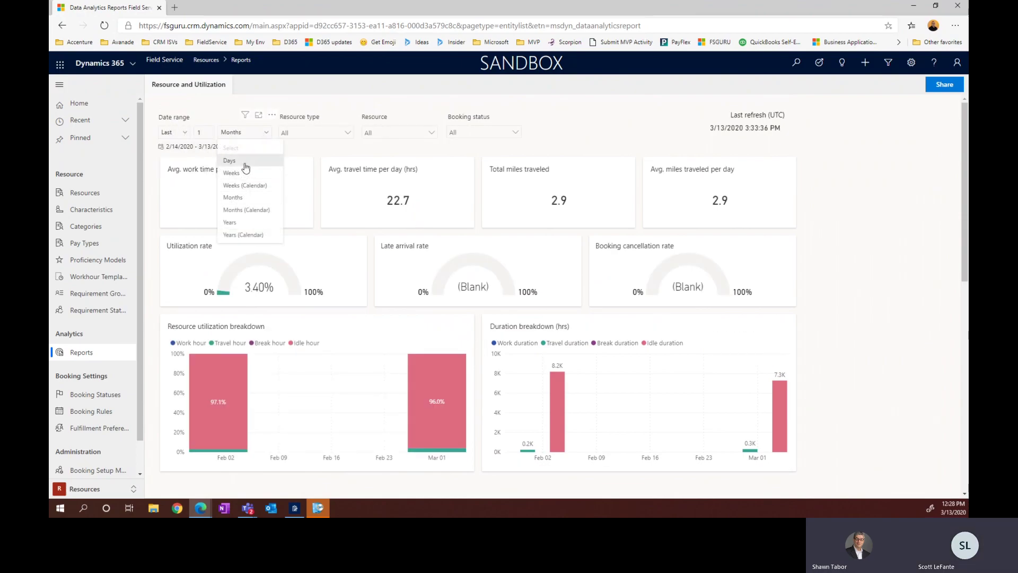
{"action": "left_click", "coordinate": [238, 222]}
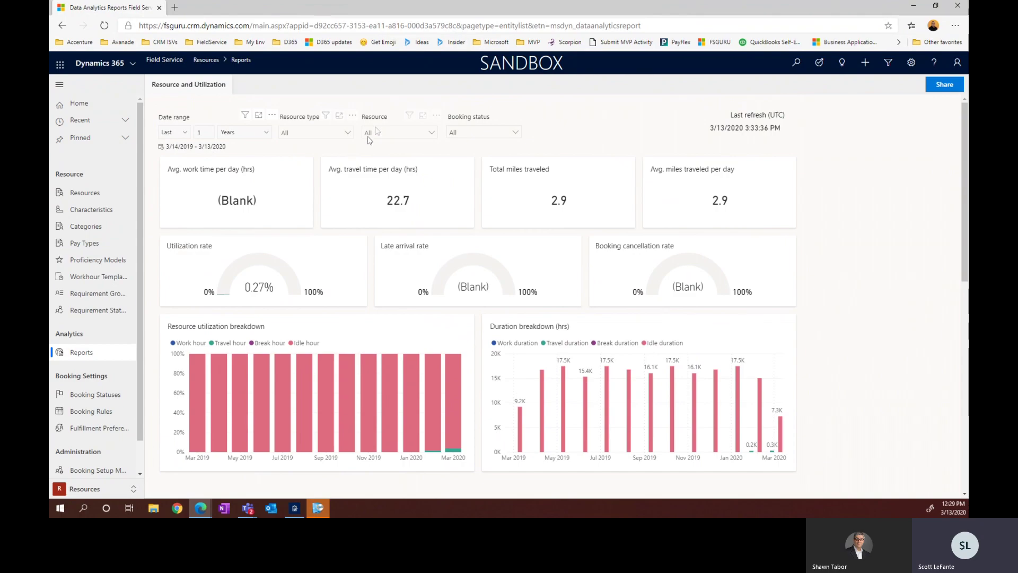
Step: Filter the report to only the fourth person in the Resource filter and close the filter list
{"action": "left_click", "coordinate": [397, 135]}
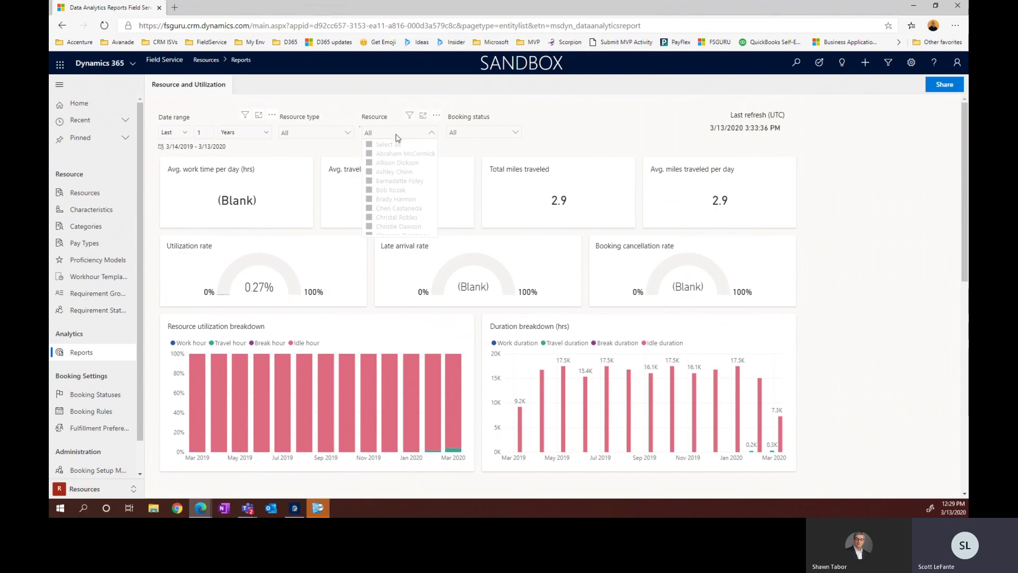
{"action": "left_click", "coordinate": [370, 153]}
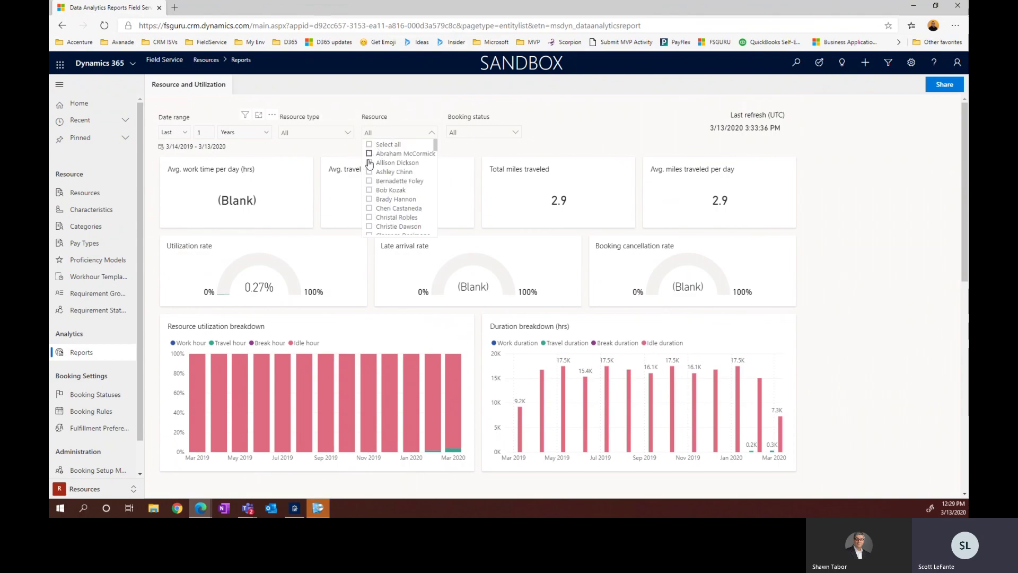
{"action": "left_click", "coordinate": [370, 172]}
{"action": "left_click", "coordinate": [369, 181]}
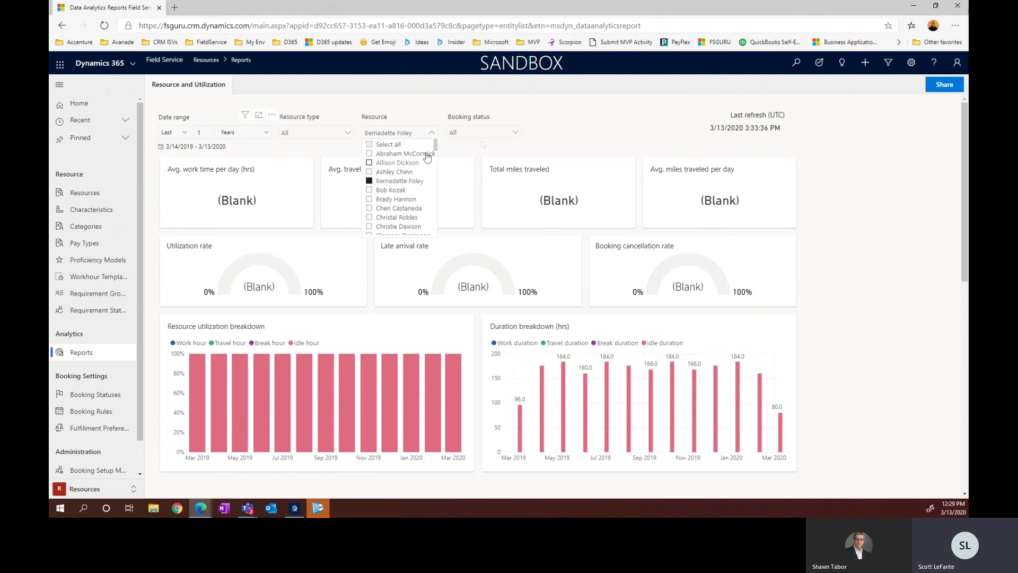
{"action": "left_click", "coordinate": [573, 129]}
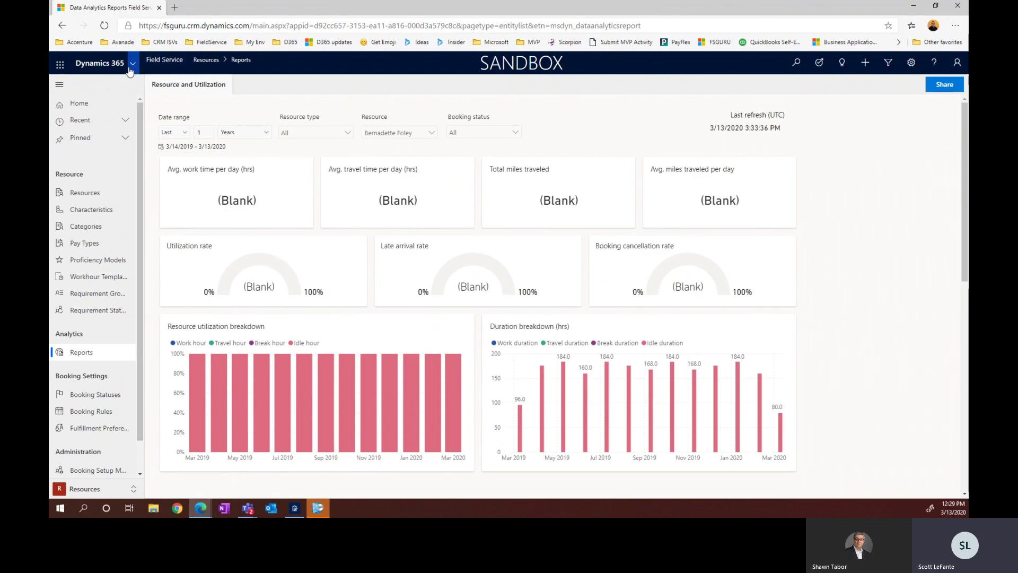
{"action": "left_click", "coordinate": [130, 66]}
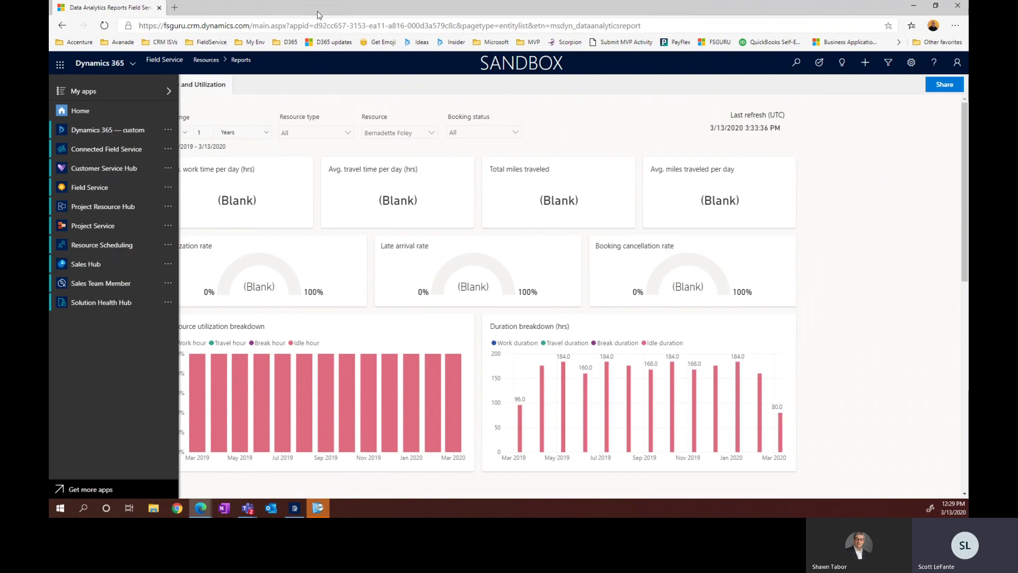
{"action": "left_click", "coordinate": [297, 85]}
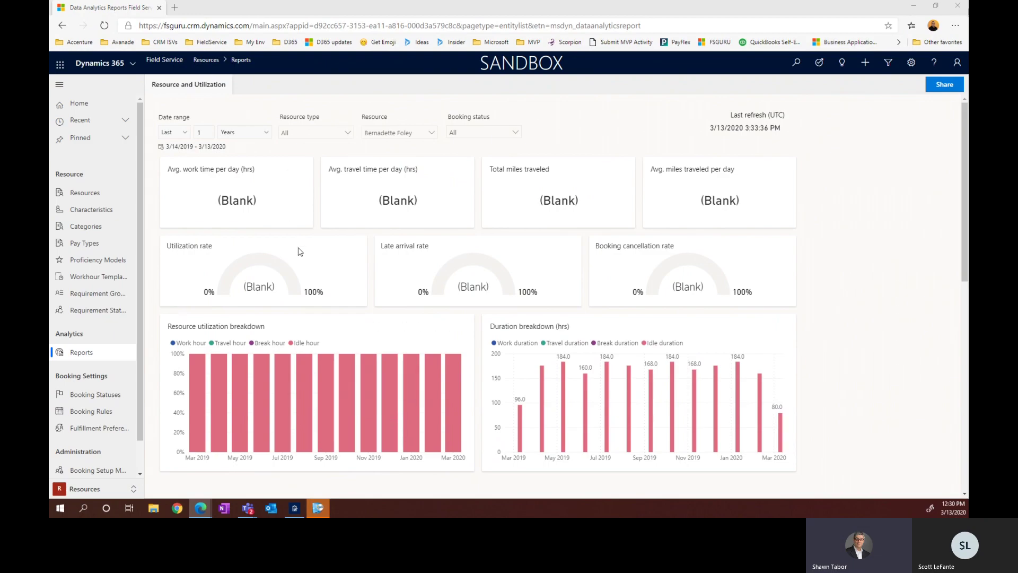
Step: Zoom the Bookings by territory map out to Washington and its surroundings, and view the Resource analysis section
{"action": "scroll", "coordinate": [298, 251], "scroll_direction": "down", "scroll_amount": 7}
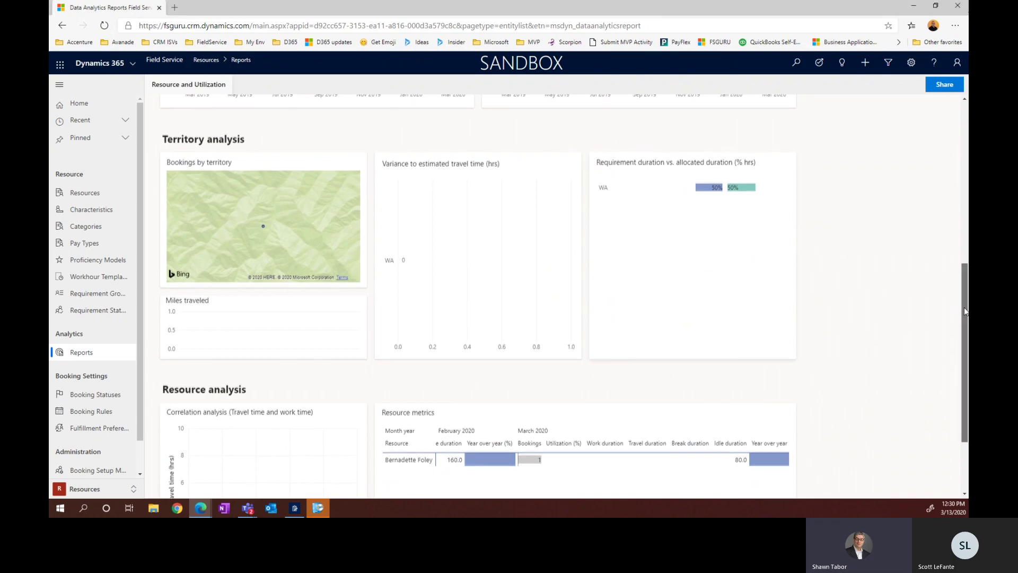
{"action": "left_click_drag", "start_coordinate": [965, 310], "coordinate": [966, 326]}
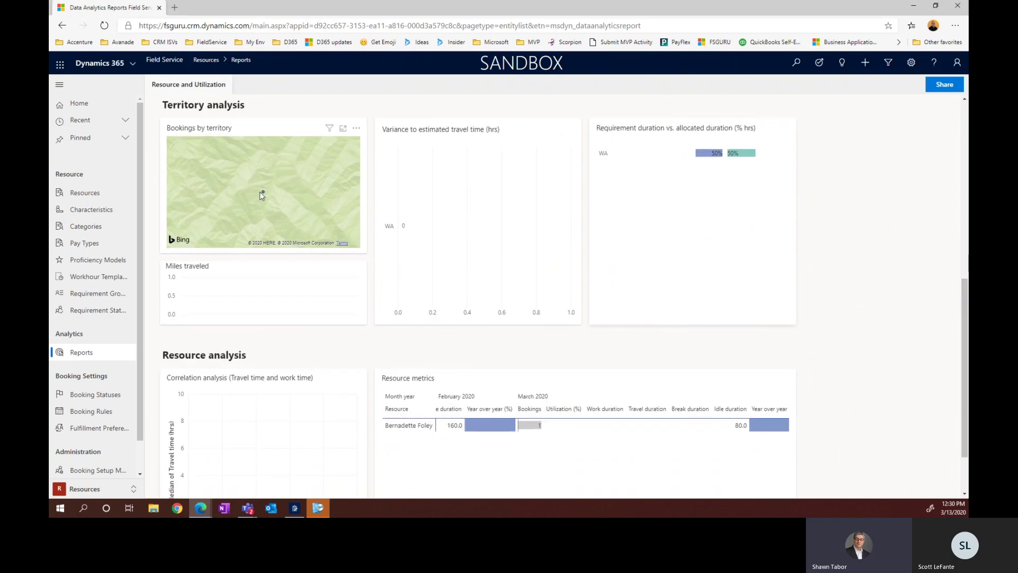
{"action": "scroll", "coordinate": [261, 195], "scroll_direction": "down", "scroll_amount": 1}
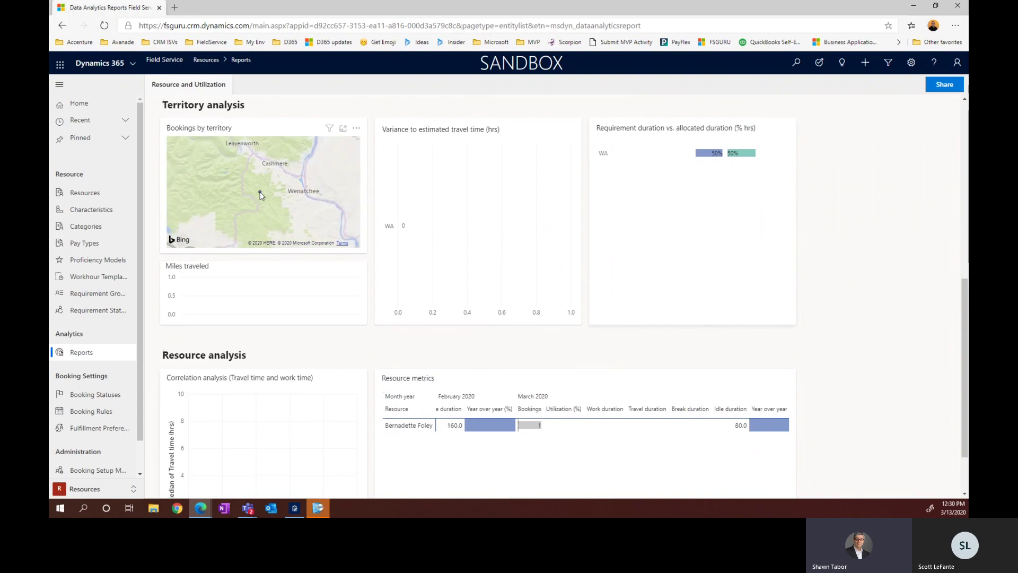
{"action": "scroll", "coordinate": [259, 196], "scroll_direction": "down", "scroll_amount": 3}
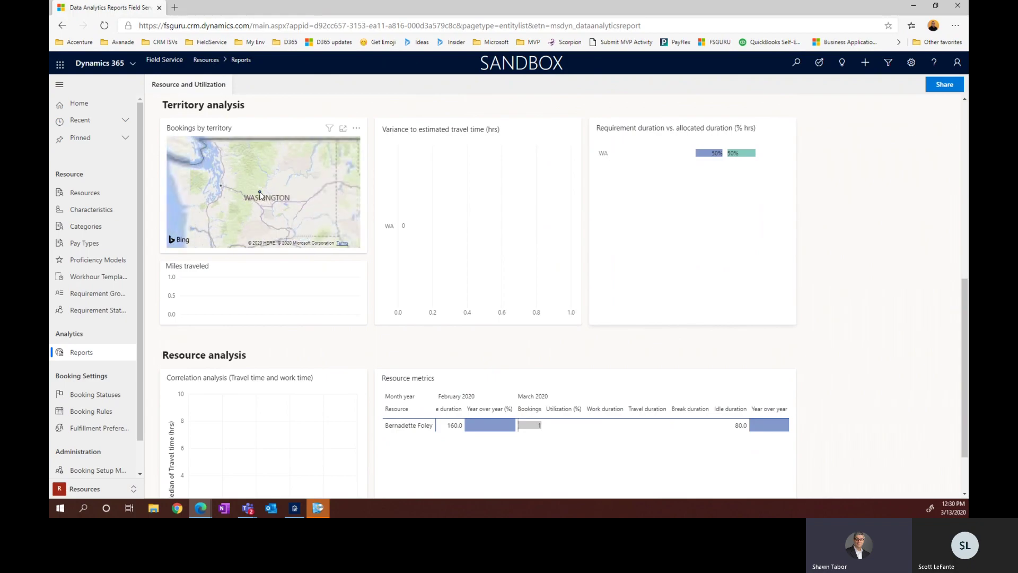
{"action": "scroll", "coordinate": [260, 195], "scroll_direction": "down", "scroll_amount": 1}
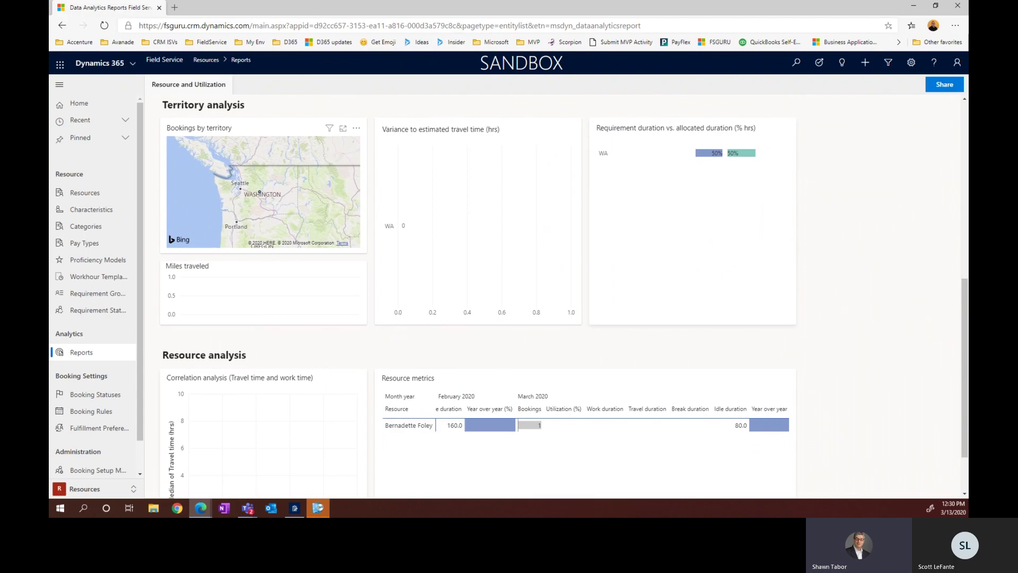
{"action": "scroll", "coordinate": [678, 383], "scroll_direction": "down", "scroll_amount": 2}
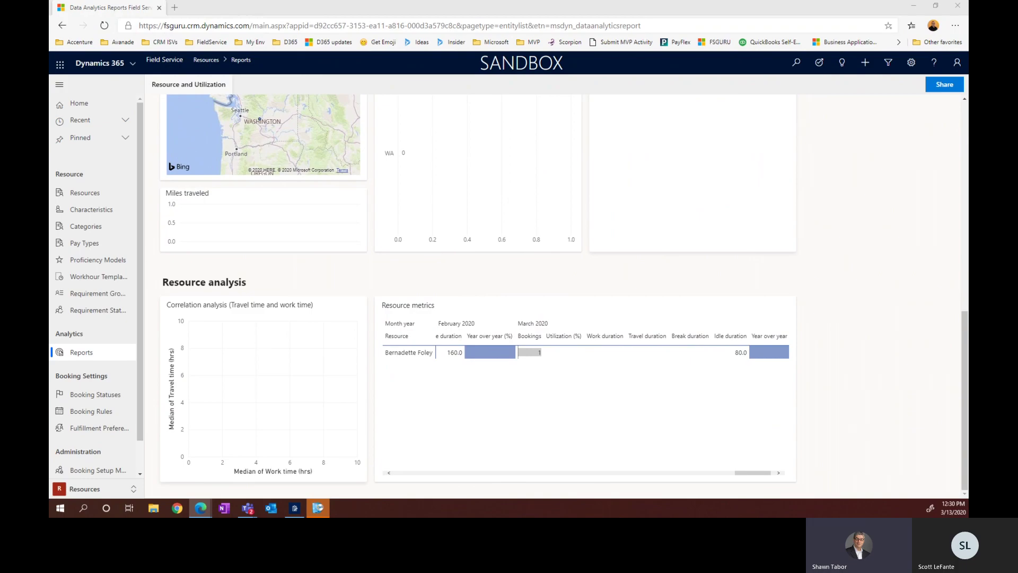
Step: Set the report's Resource filter back to all resources with Select all
{"action": "scroll", "coordinate": [431, 163], "scroll_direction": "up", "scroll_amount": 10}
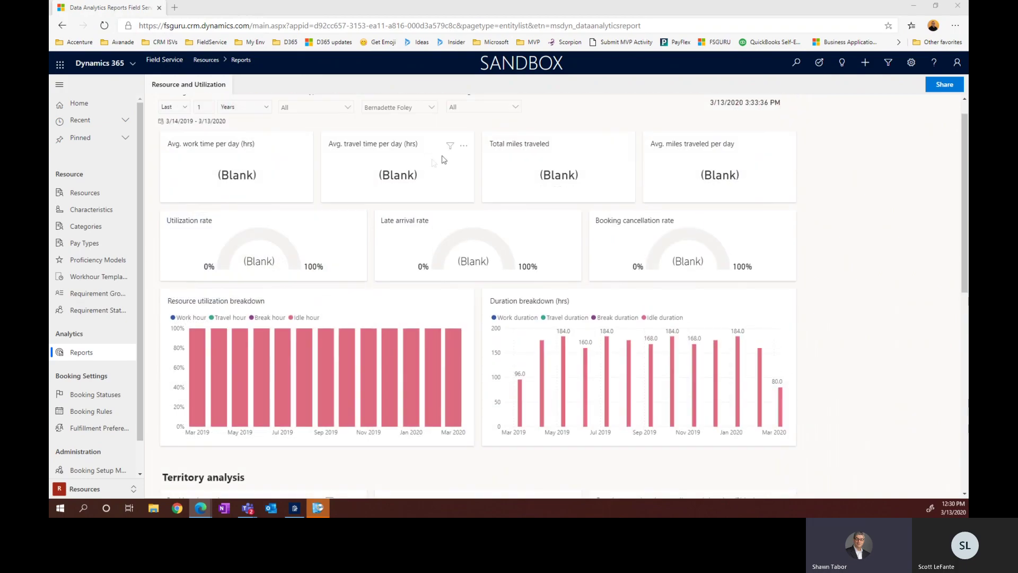
{"action": "left_click", "coordinate": [398, 133]}
{"action": "left_click", "coordinate": [369, 144]}
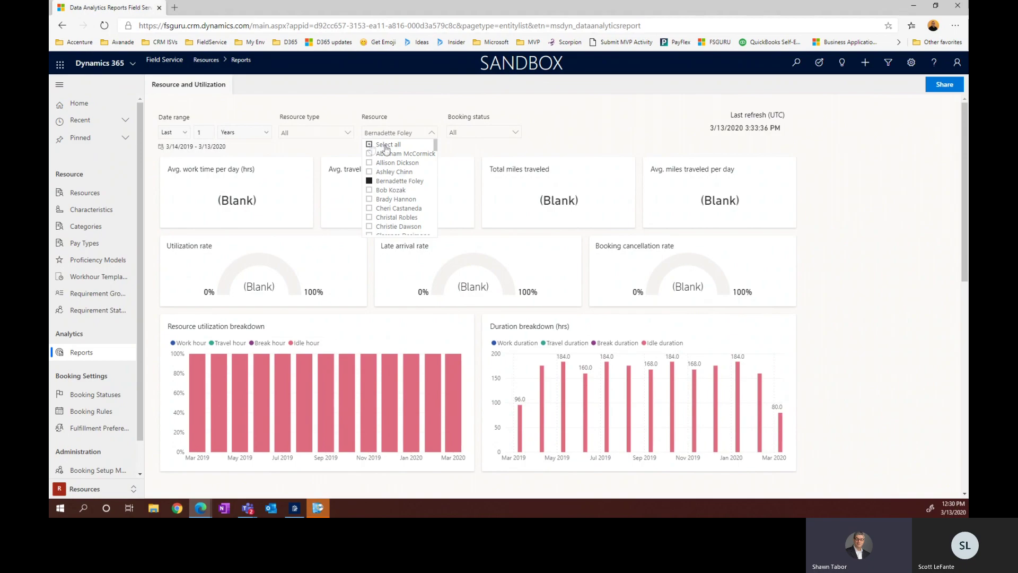
Step: Examine the territory charts and the Resource metrics table for all resources
{"action": "scroll", "coordinate": [487, 246], "scroll_direction": "down", "scroll_amount": 1}
{"action": "scroll", "coordinate": [487, 246], "scroll_direction": "down", "scroll_amount": 9}
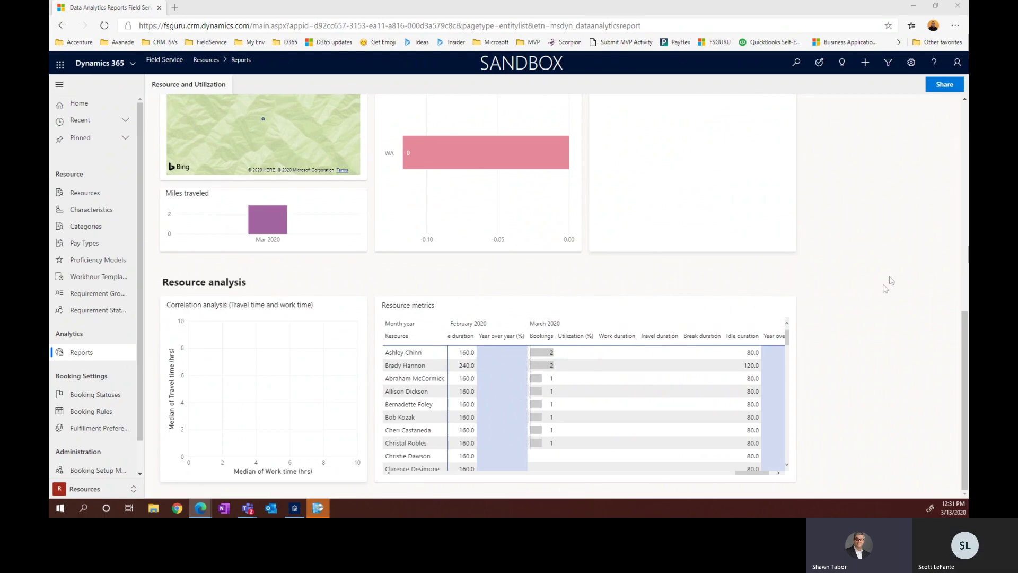
{"action": "scroll", "coordinate": [703, 382], "scroll_direction": "down", "scroll_amount": 2}
{"action": "scroll", "coordinate": [703, 386], "scroll_direction": "up", "scroll_amount": 3}
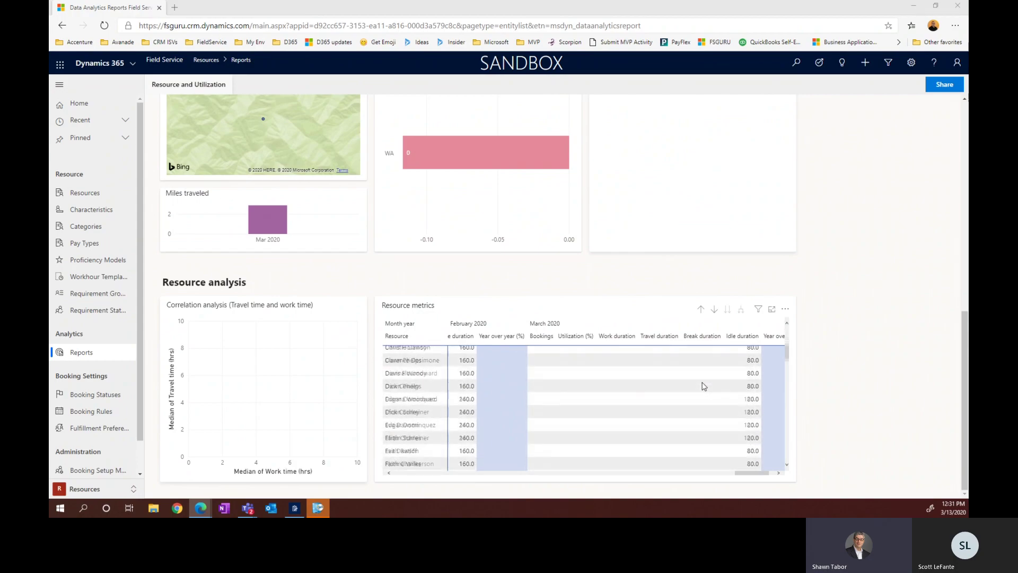
{"action": "scroll", "coordinate": [841, 277], "scroll_direction": "up", "scroll_amount": 5}
{"action": "scroll", "coordinate": [890, 216], "scroll_direction": "up", "scroll_amount": 5}
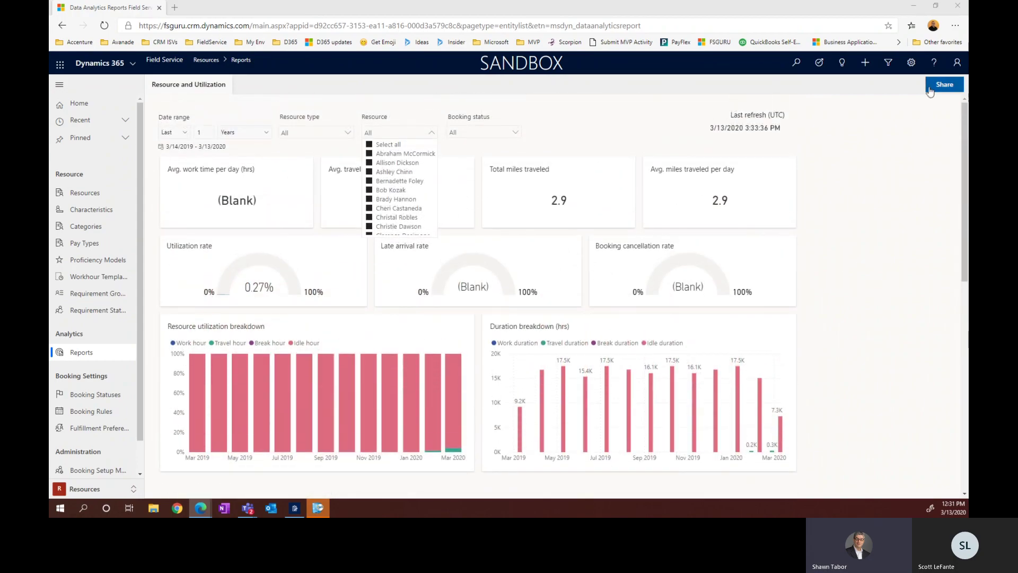
Step: Use the report's Share option, view the Resource and Utilization record, and return to the Data Analytics Reports list
{"action": "left_click", "coordinate": [929, 89]}
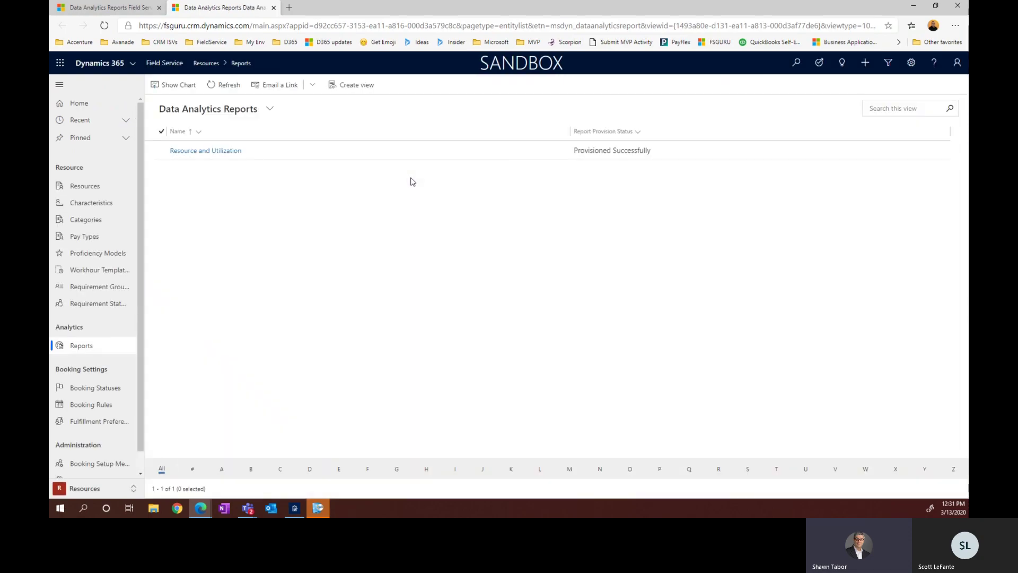
{"action": "double_click", "coordinate": [326, 158]}
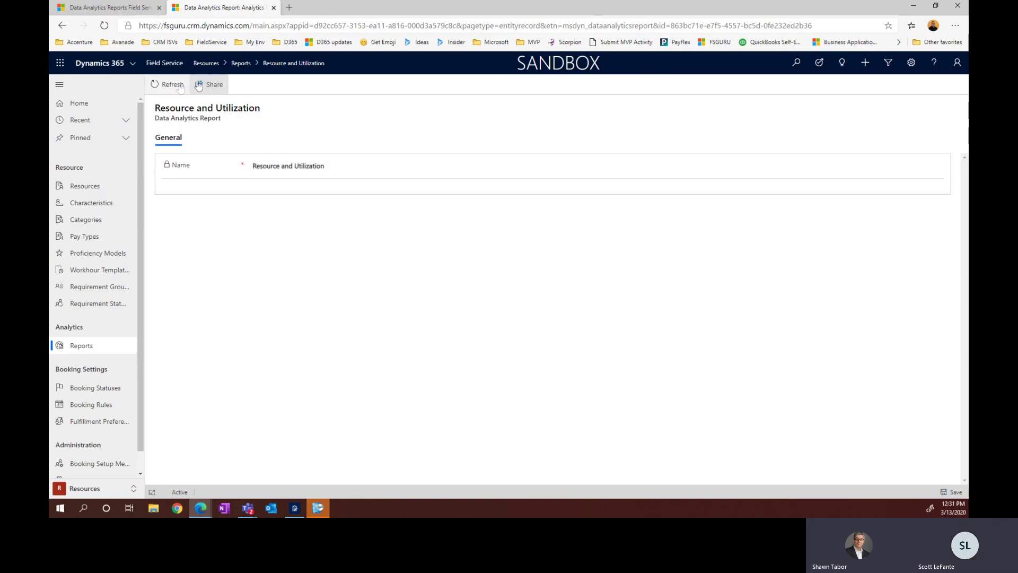
{"action": "left_click", "coordinate": [62, 25]}
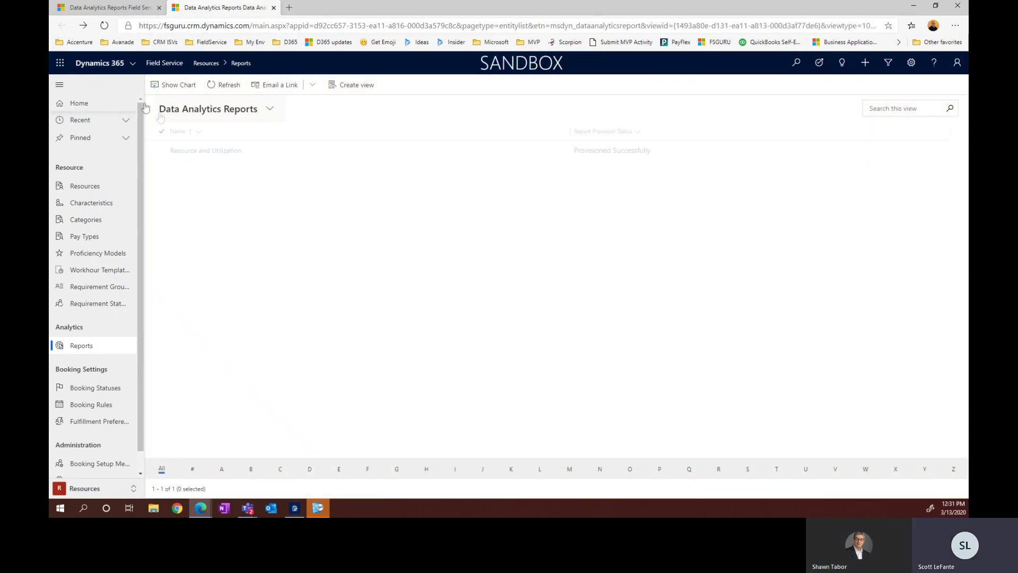
Step: Open the sharing settings for the Resource and Utilization report record, view the user and team permissions, and cancel without sharing
{"action": "left_click", "coordinate": [164, 153]}
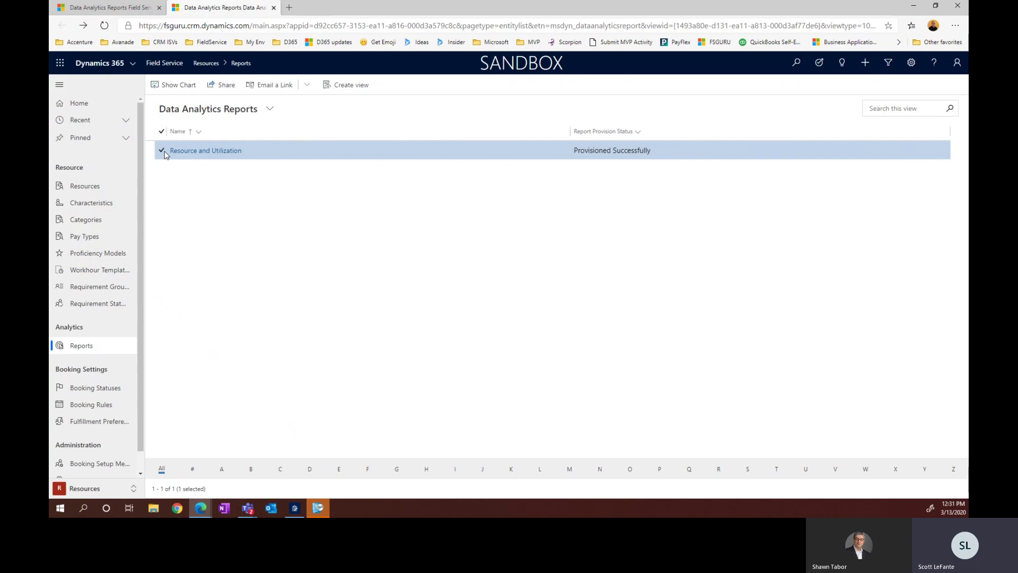
{"action": "left_click", "coordinate": [226, 85]}
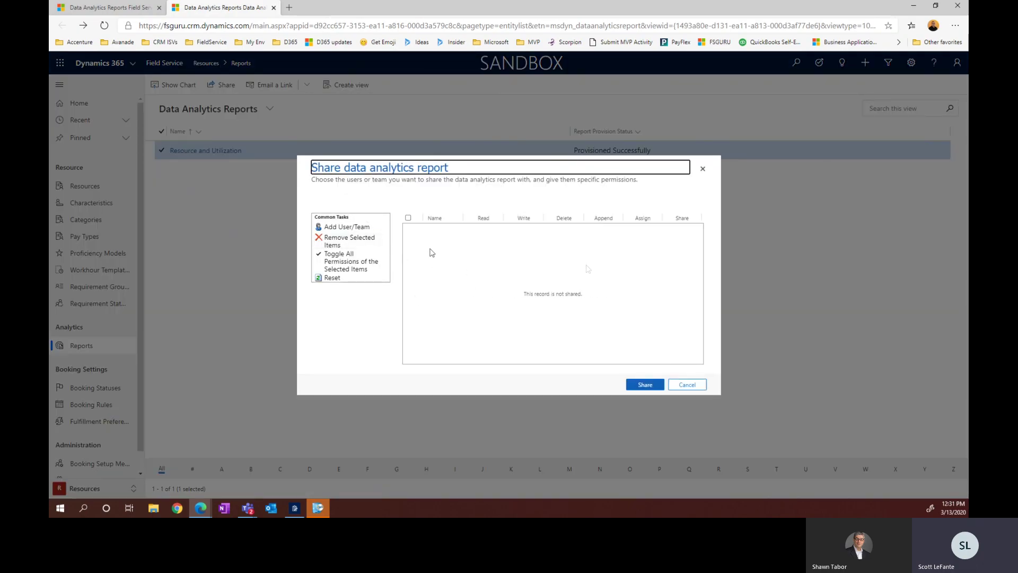
{"action": "left_click", "coordinate": [685, 385]}
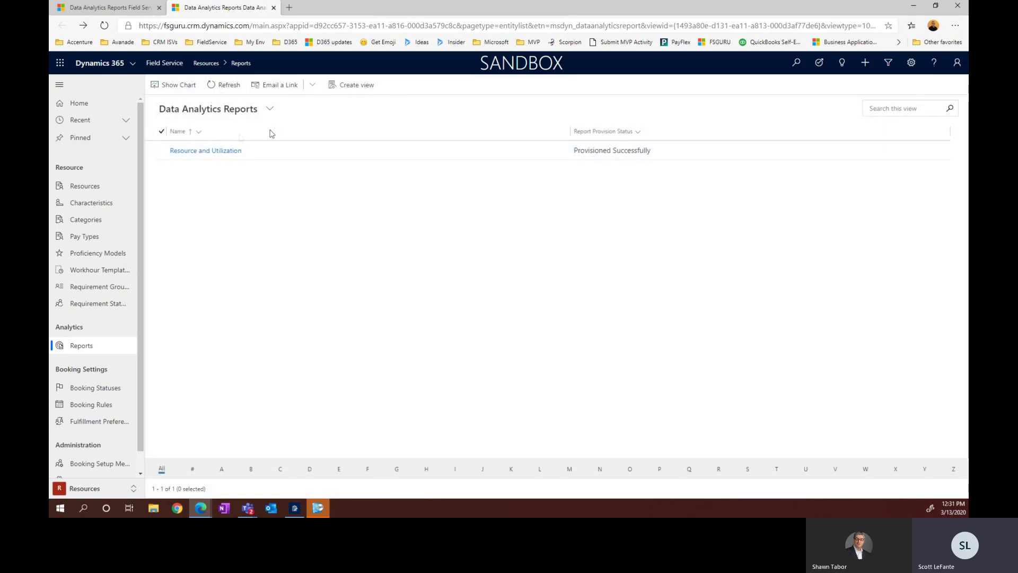
Step: Return to the open Resource and Utilization report, close the Resource filter list, and select the first resource's March 2020 Bookings value in Resource metrics
{"action": "left_click", "coordinate": [122, 14]}
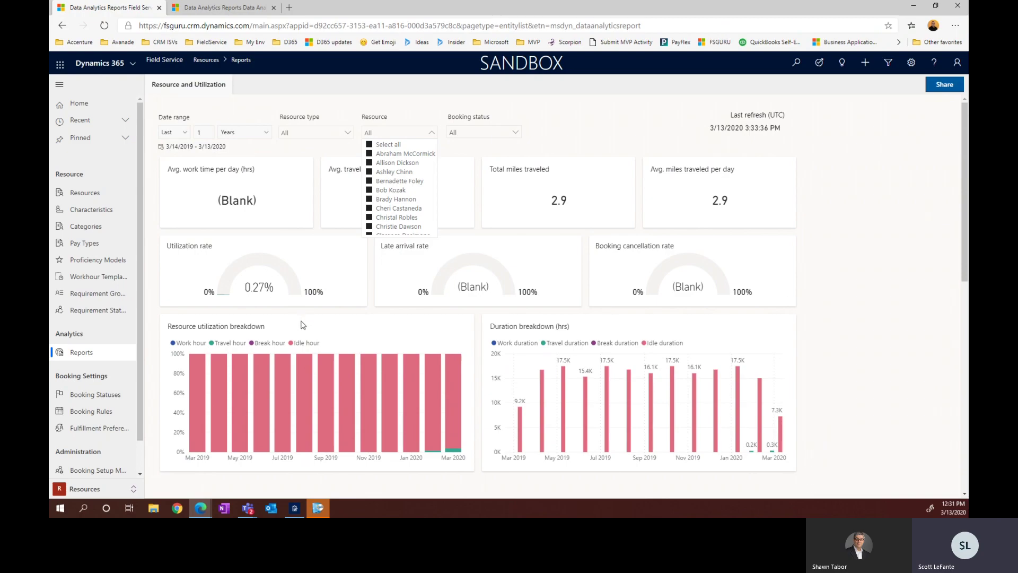
{"action": "left_click", "coordinate": [295, 105]}
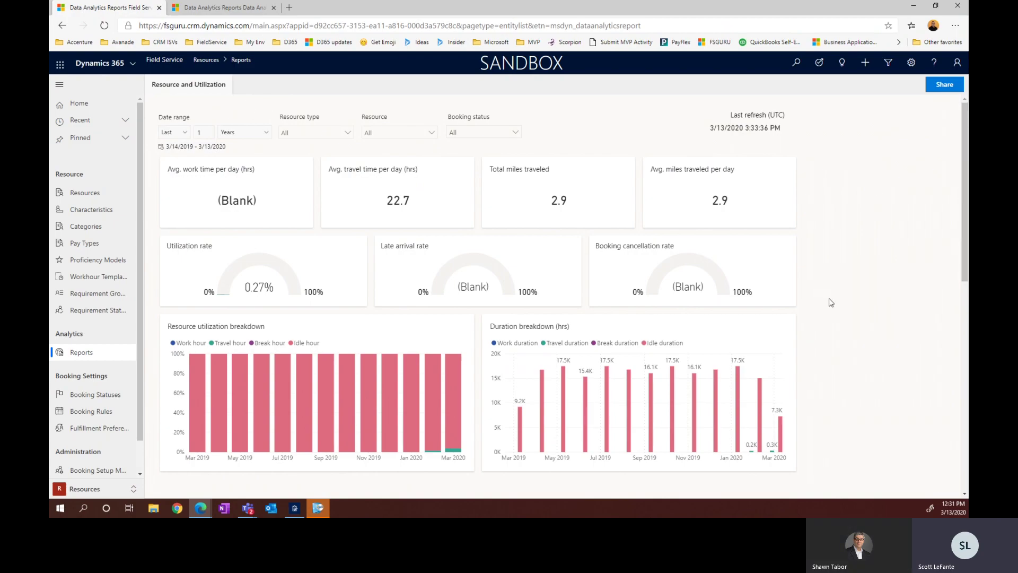
{"action": "scroll", "coordinate": [810, 280], "scroll_direction": "down", "scroll_amount": 5}
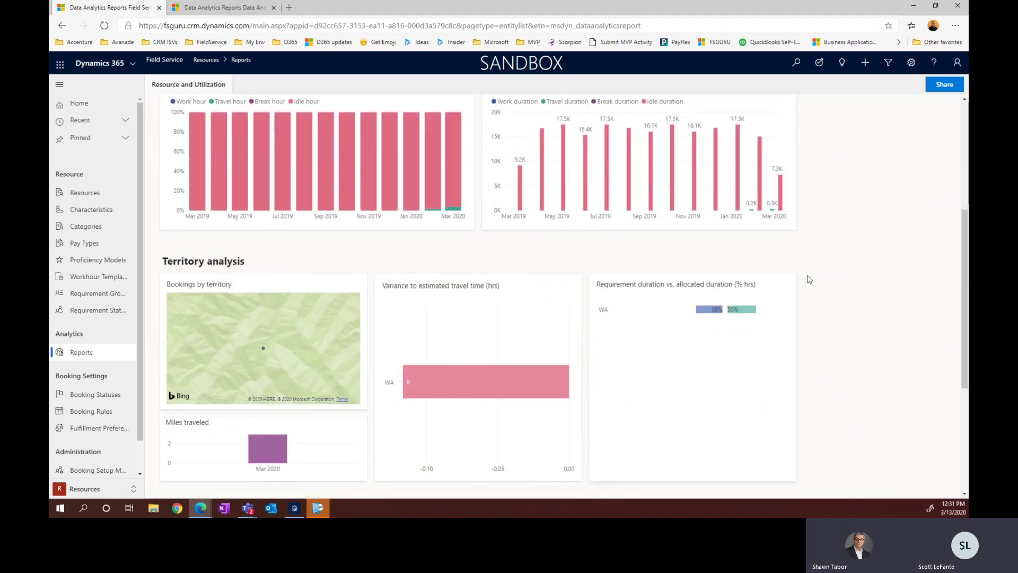
{"action": "scroll", "coordinate": [809, 279], "scroll_direction": "down", "scroll_amount": 5}
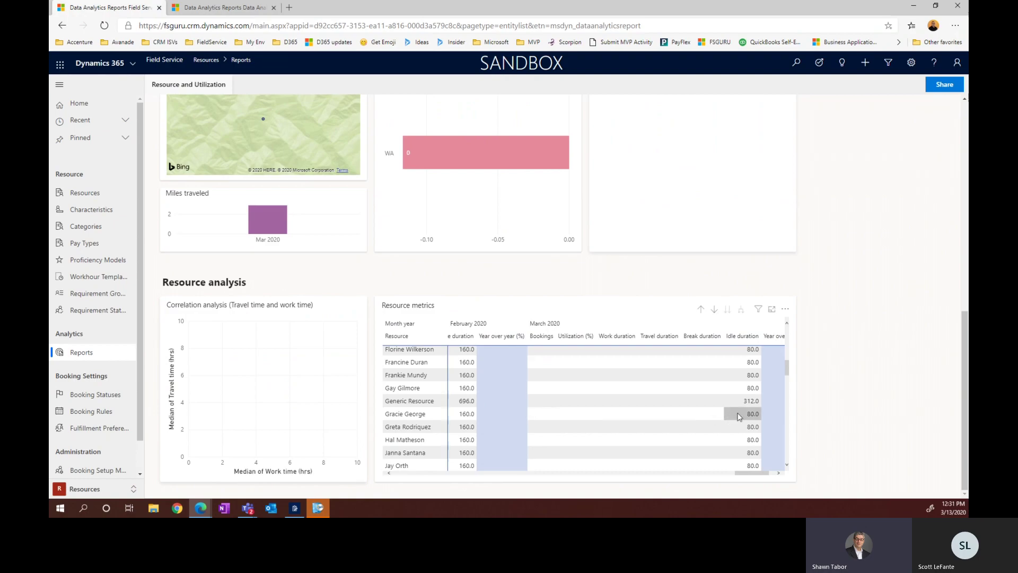
{"action": "scroll", "coordinate": [739, 417], "scroll_direction": "up", "scroll_amount": 3}
{"action": "scroll", "coordinate": [739, 416], "scroll_direction": "up", "scroll_amount": 5}
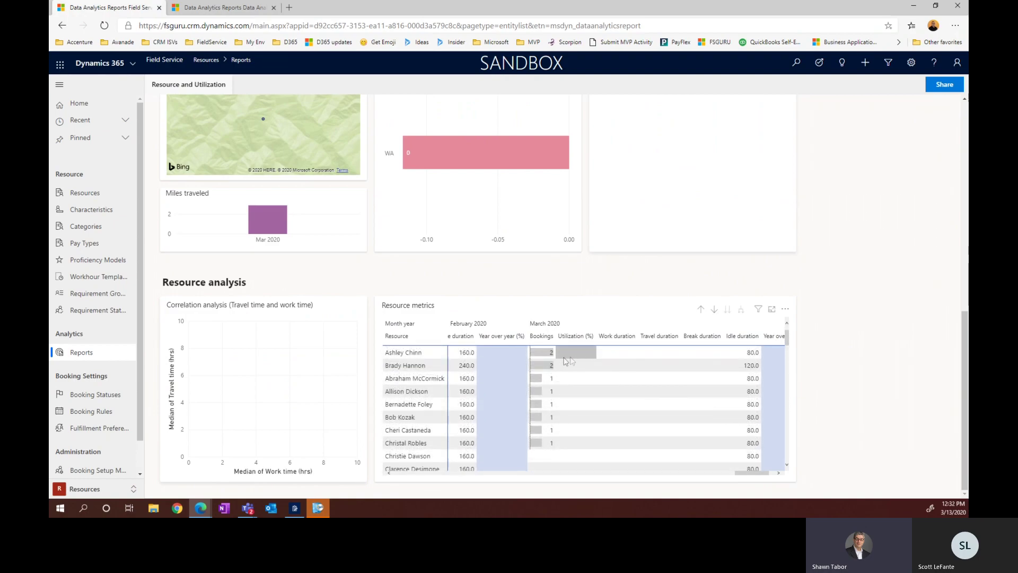
{"action": "left_click", "coordinate": [547, 354]}
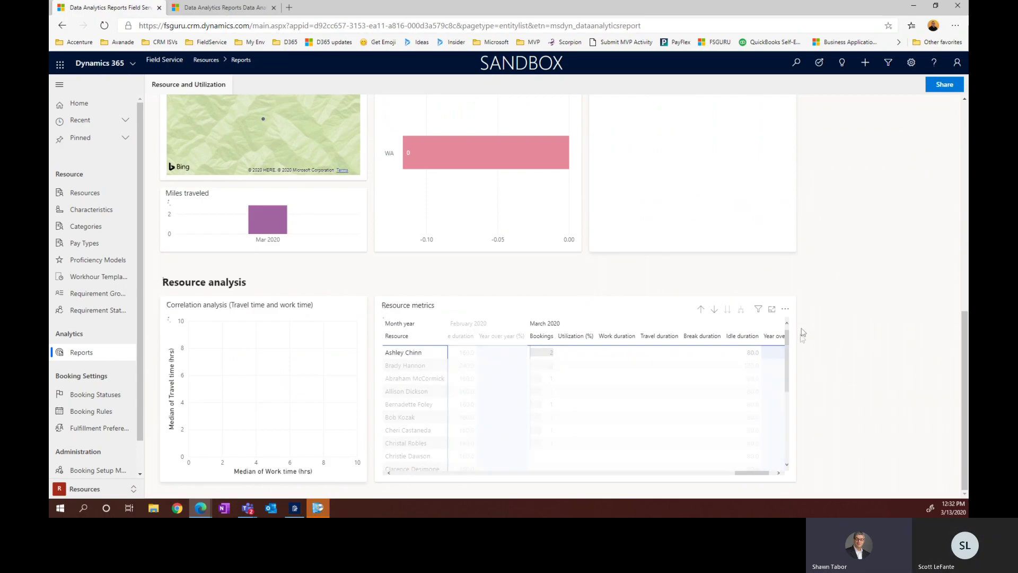